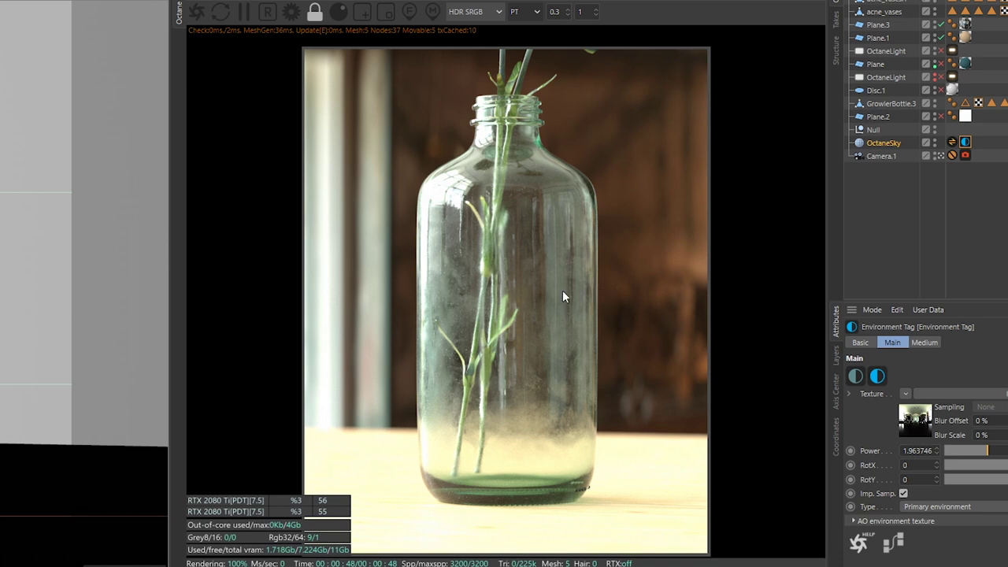
Open the Octane settings and review the OCIO config file and intermediate color space under color management.
left_click(290, 11)
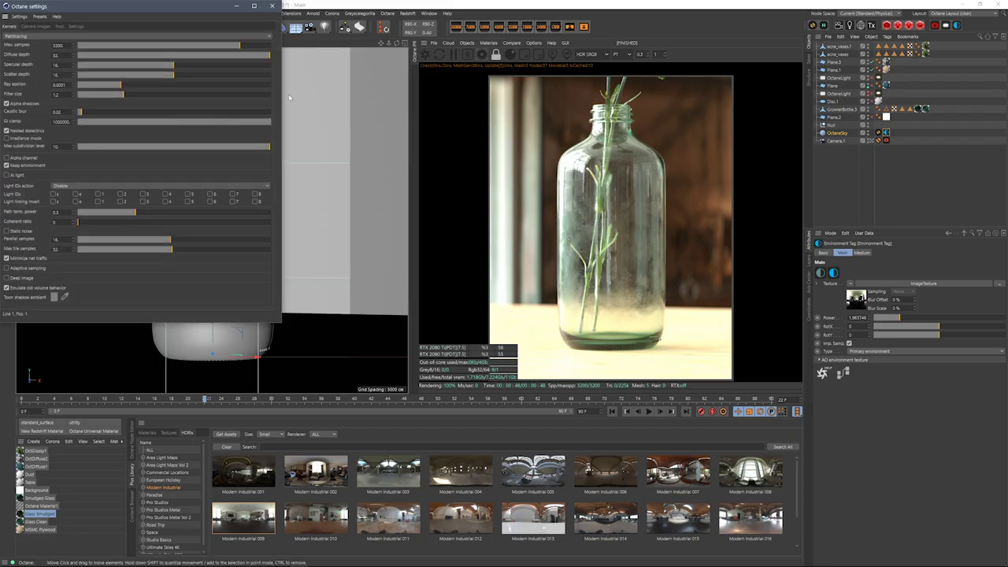
left_click_drag(200, 16, 586, 125)
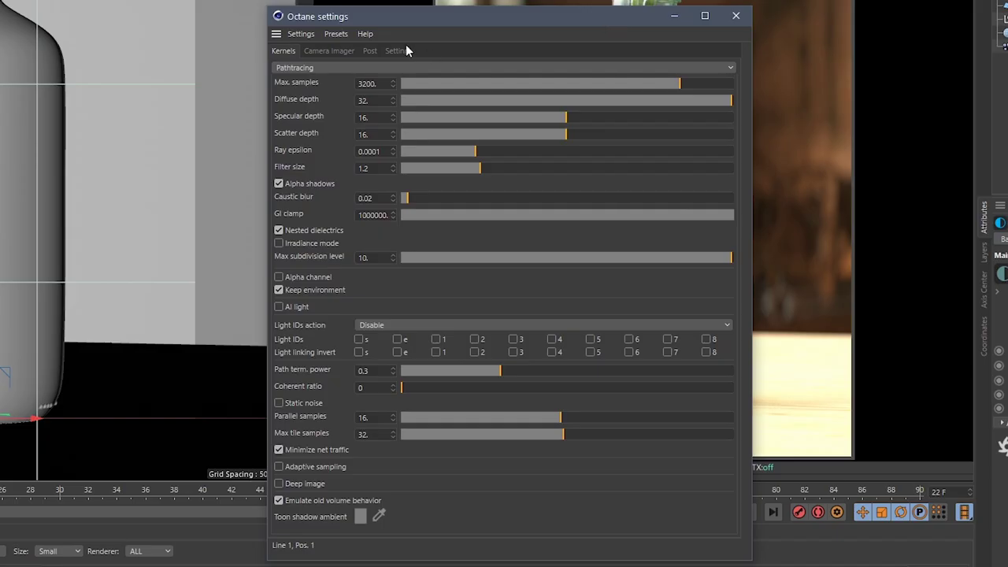
left_click(469, 143)
left_click(426, 69)
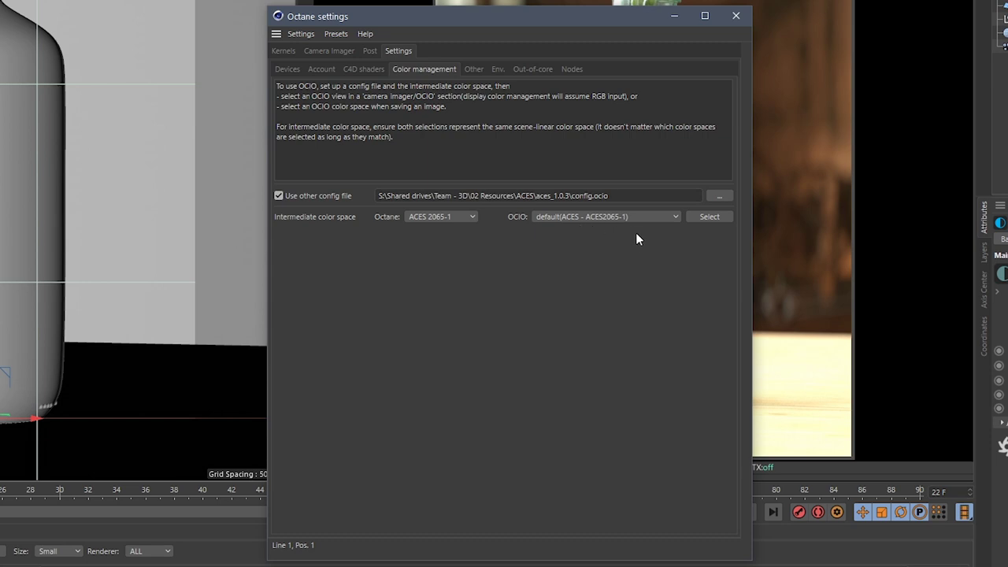
Review the camera imager's custom LUT and OCIO view options, keeping the view on ACES: sRGB, and close the Octane settings.
left_click(332, 51)
left_click(449, 71)
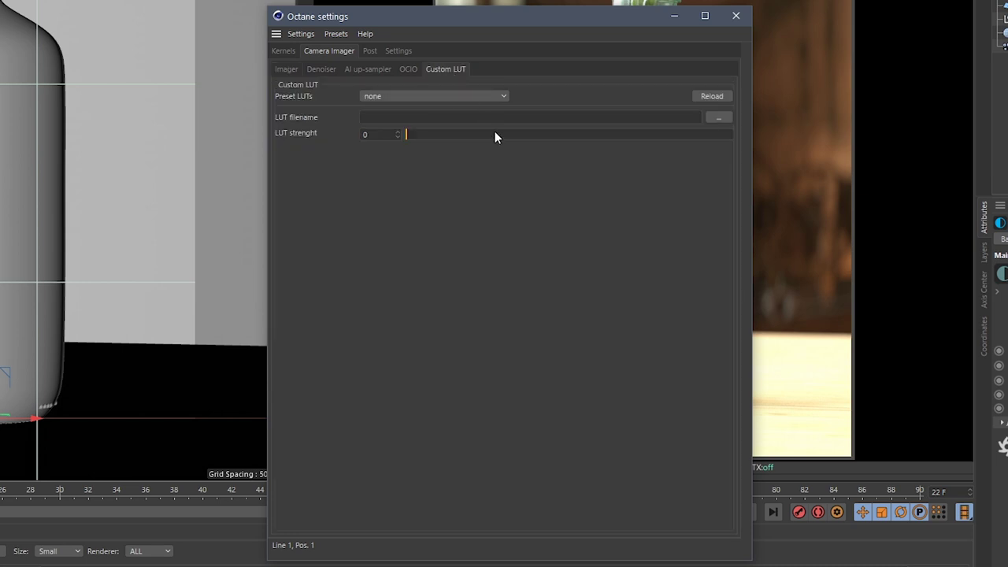
left_click(408, 69)
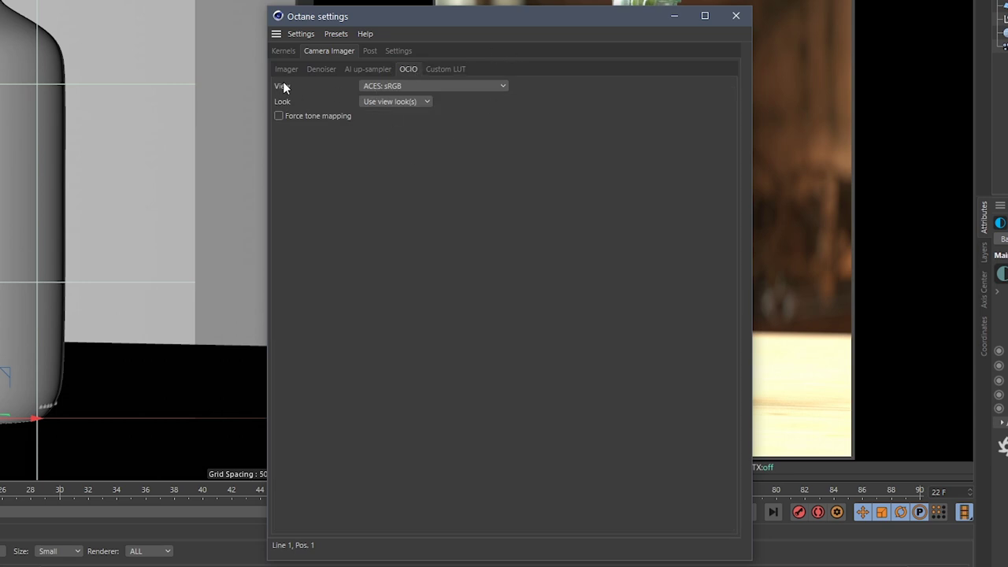
left_click(370, 86)
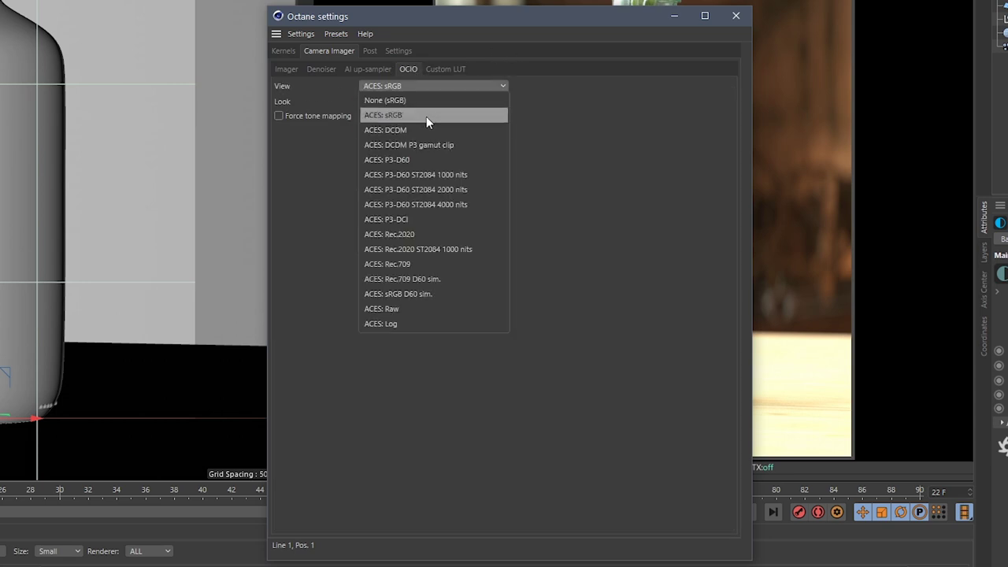
left_click(555, 132)
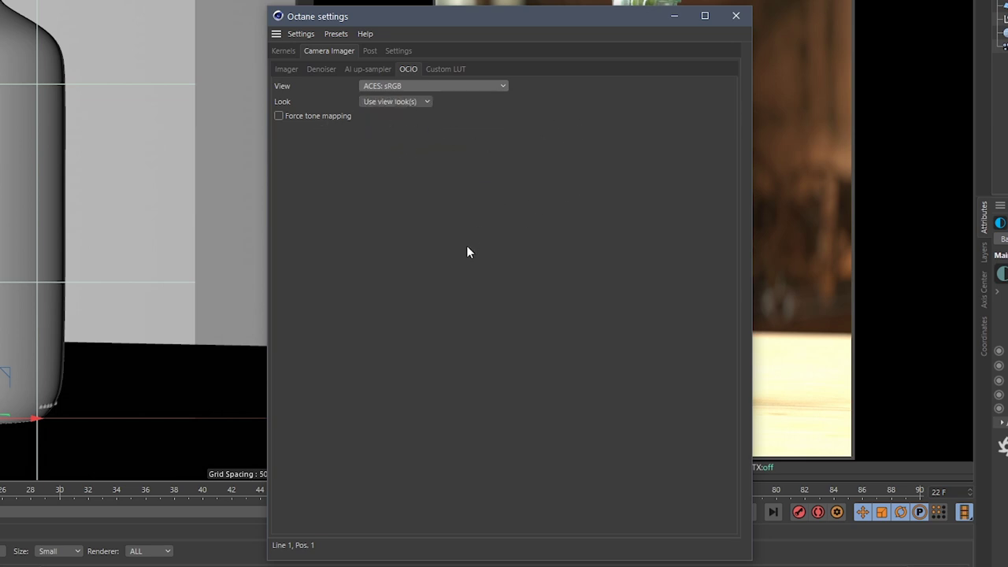
left_click(736, 16)
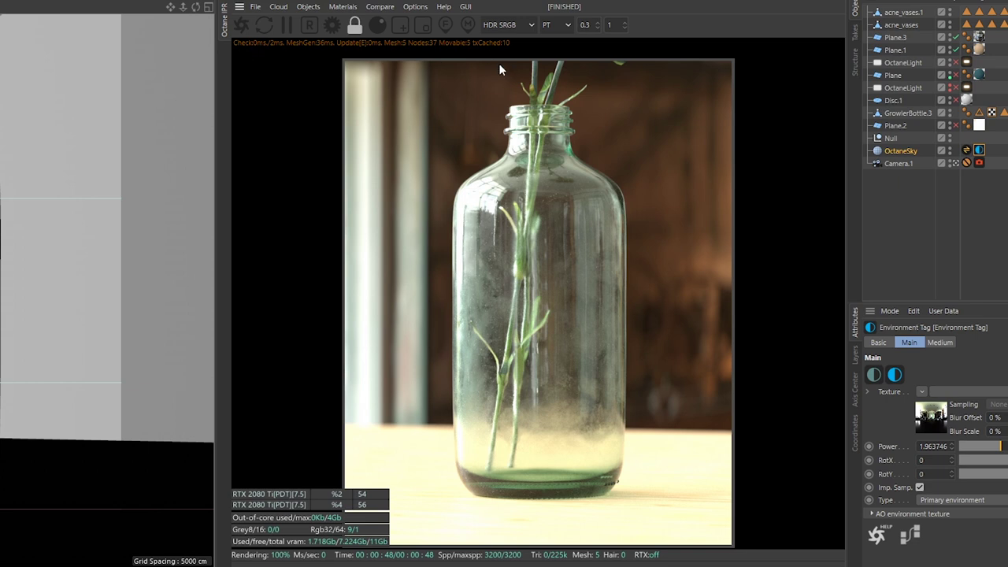
Switch the live render preview's color space to OCIO and deselect the OctaneSky tag.
left_click(521, 26)
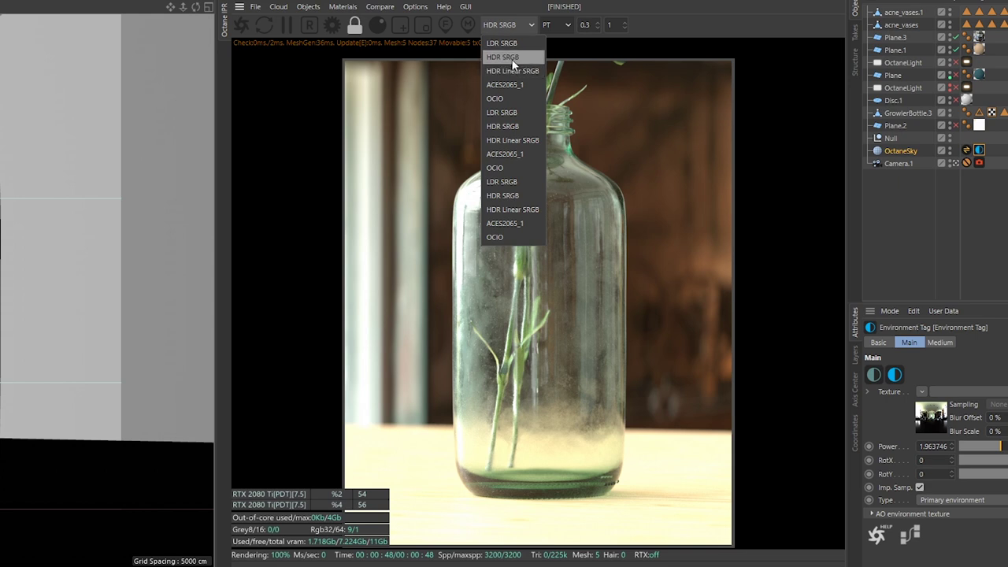
left_click(508, 99)
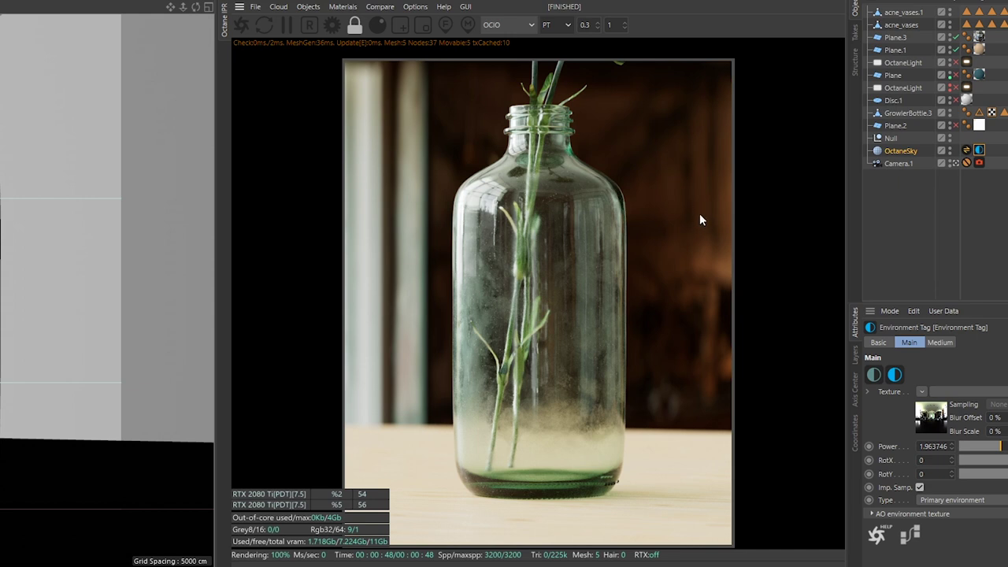
left_click(908, 228)
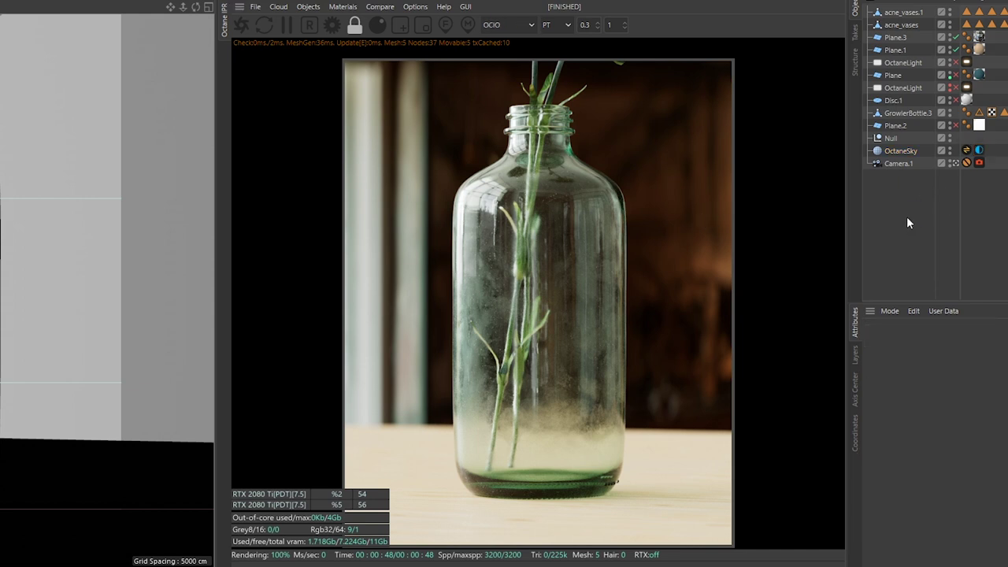
In the Octane Renderer render settings, switch the color space to sRGB and back to ACEScg, and close the window.
key("ctrl+b")
left_click_drag(753, 214, 310, 198)
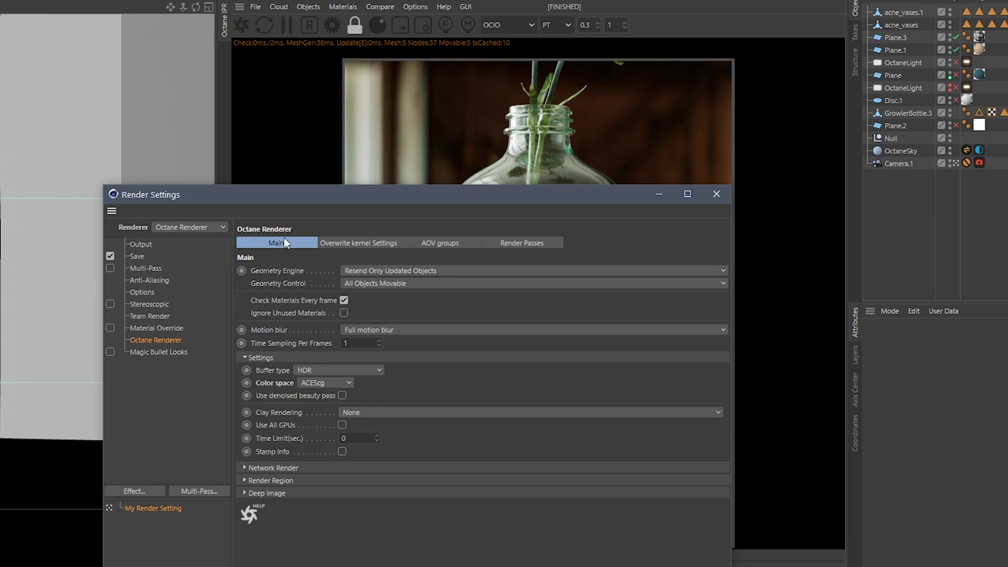
left_click(317, 384)
left_click(328, 405)
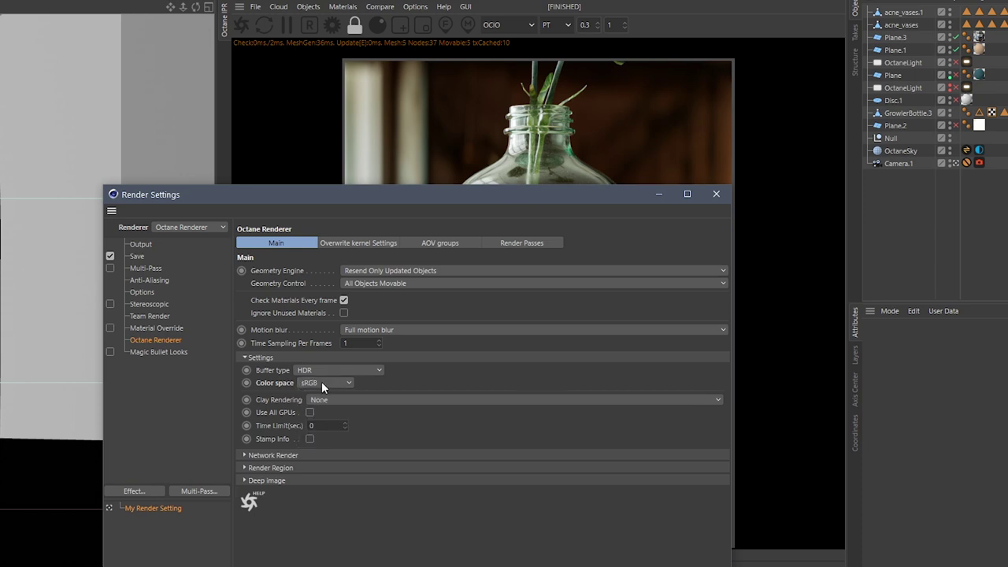
left_click(322, 382)
left_click(335, 439)
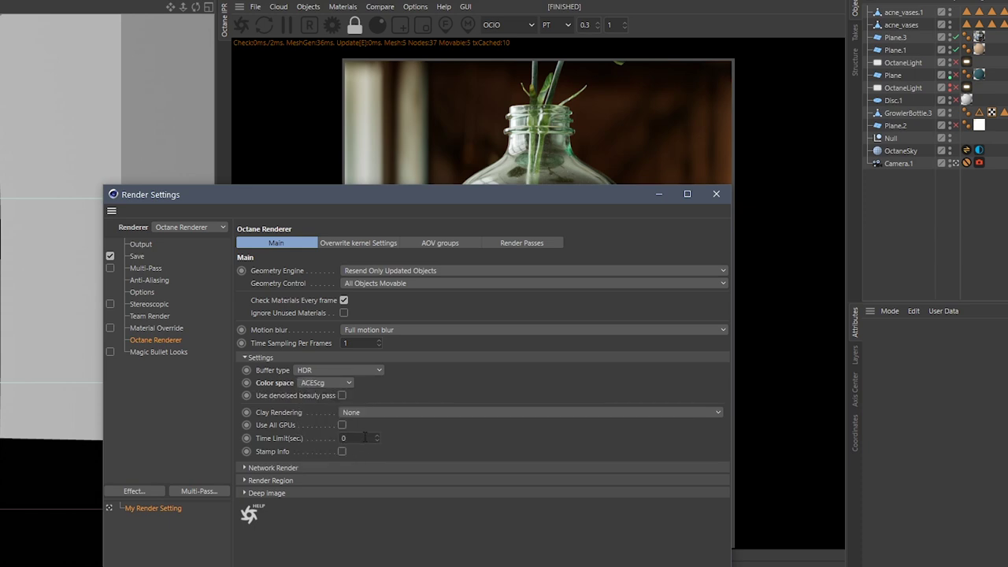
left_click_drag(484, 196, 481, 217)
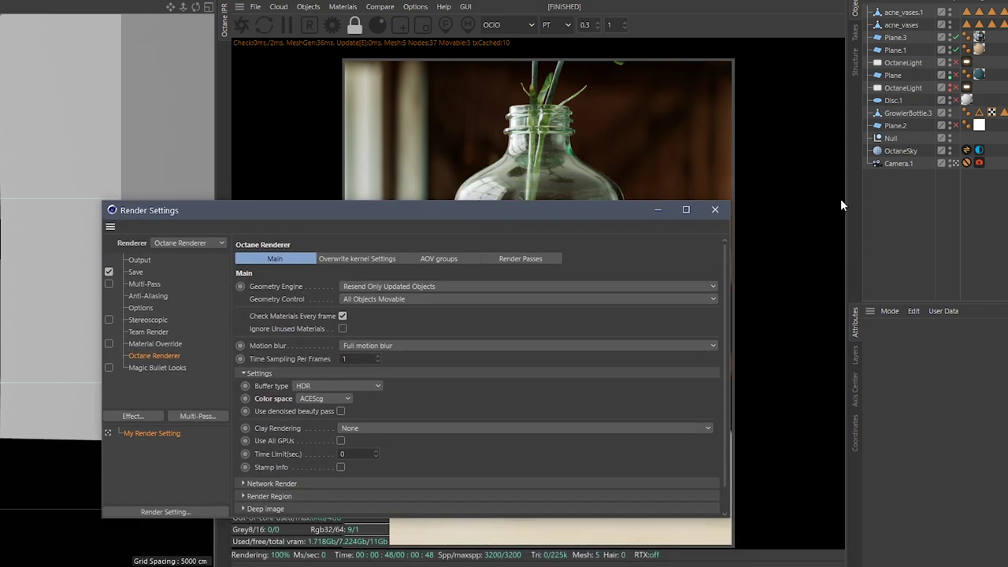
left_click(725, 211)
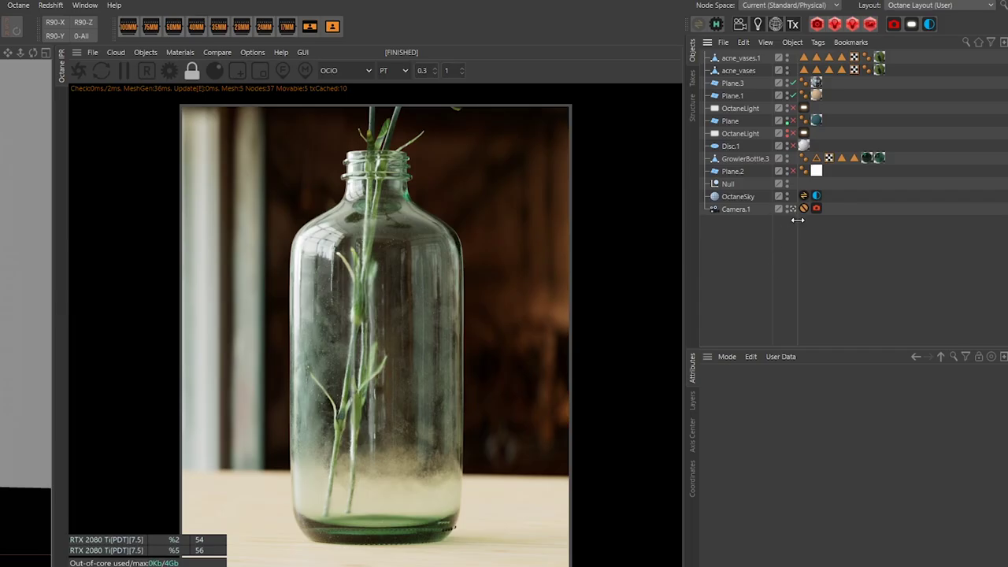
Adjust the power of OctaneSky's environment tag, trying 2.5 and settling on 2.
left_click(817, 196)
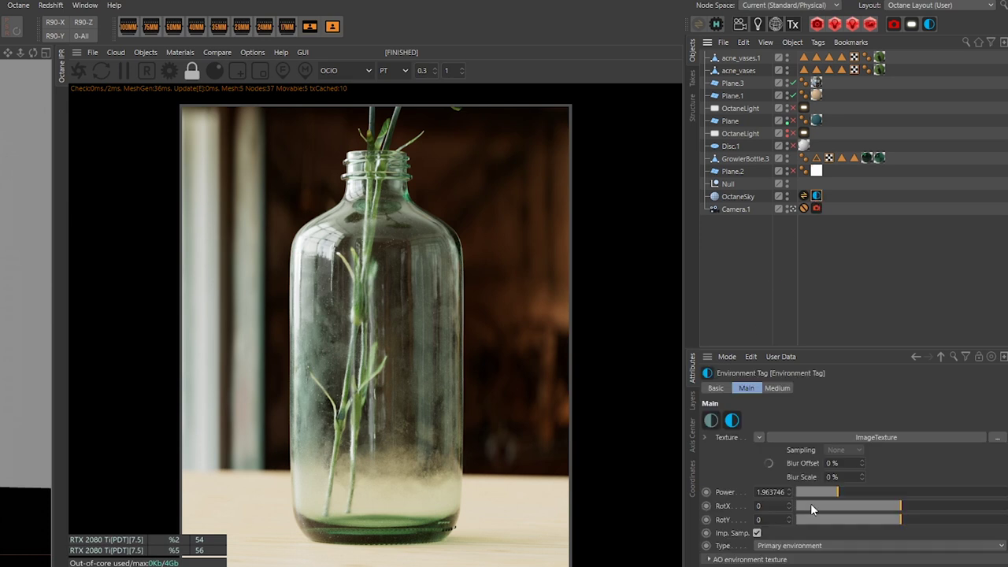
left_click(780, 495)
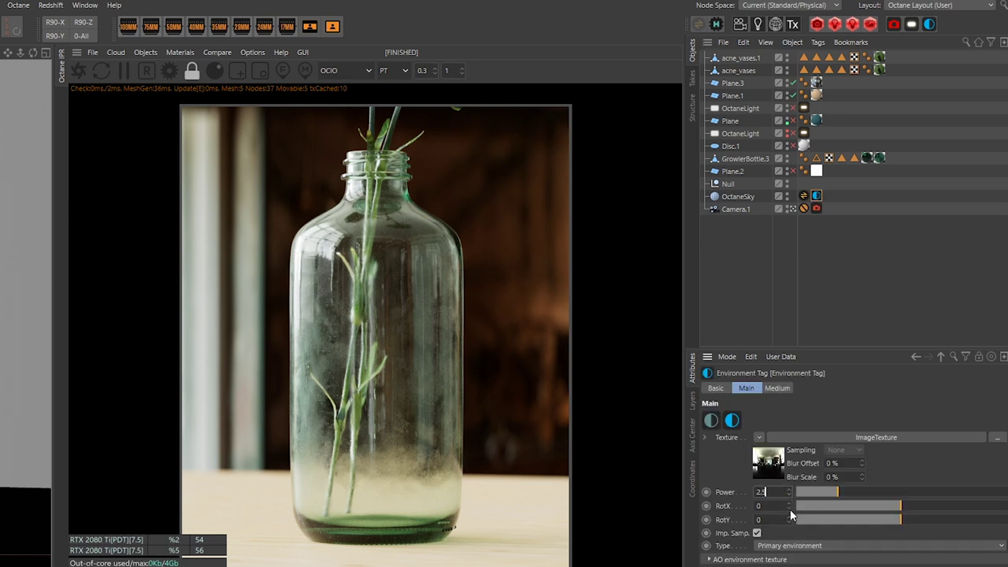
type("2.5")
key("Return")
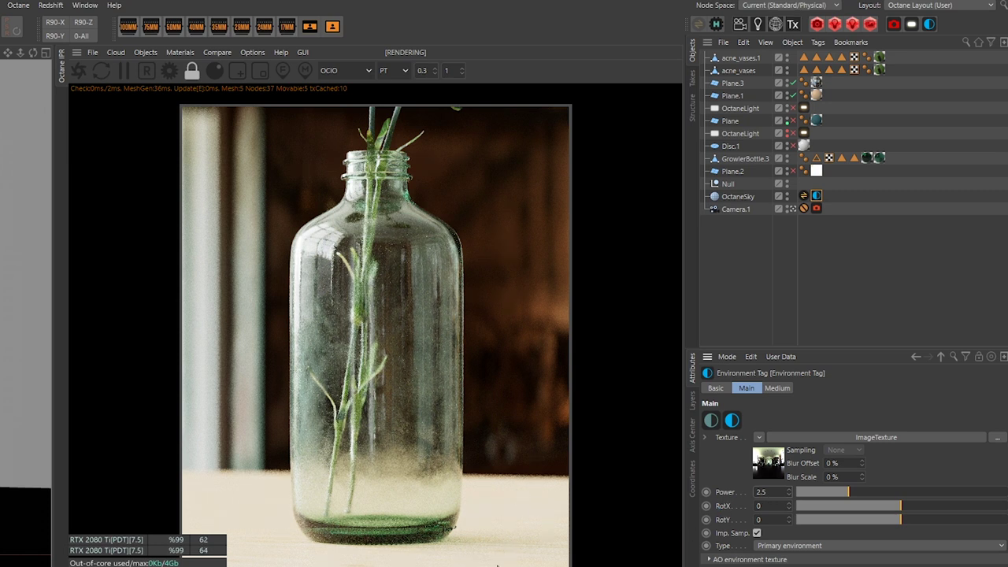
left_click(772, 491)
type("1")
key("Return")
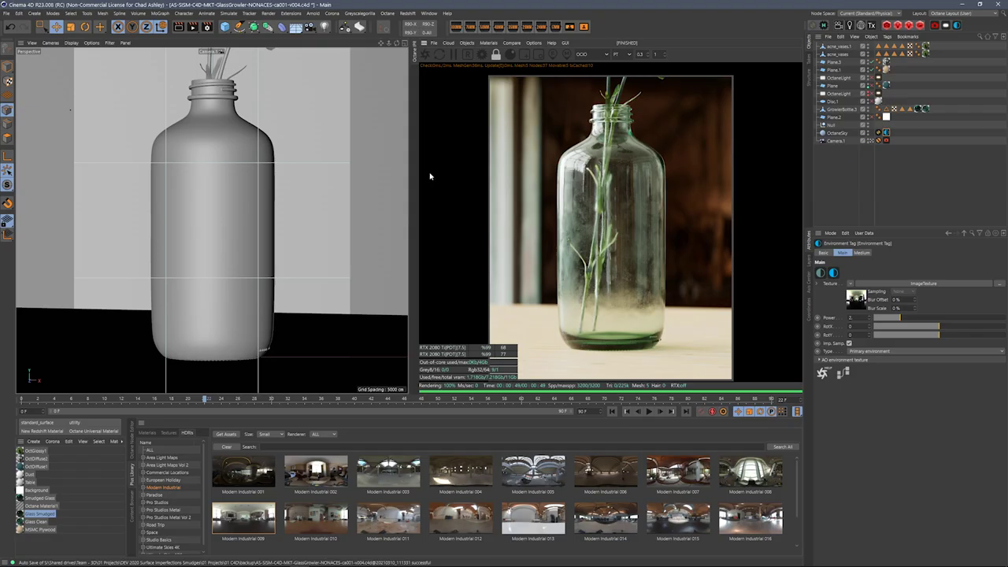
Set the Octane Renderer output to an LDR buffer type with the OCIO:/Output(Output - sRGB) color space.
key("ctrl+b")
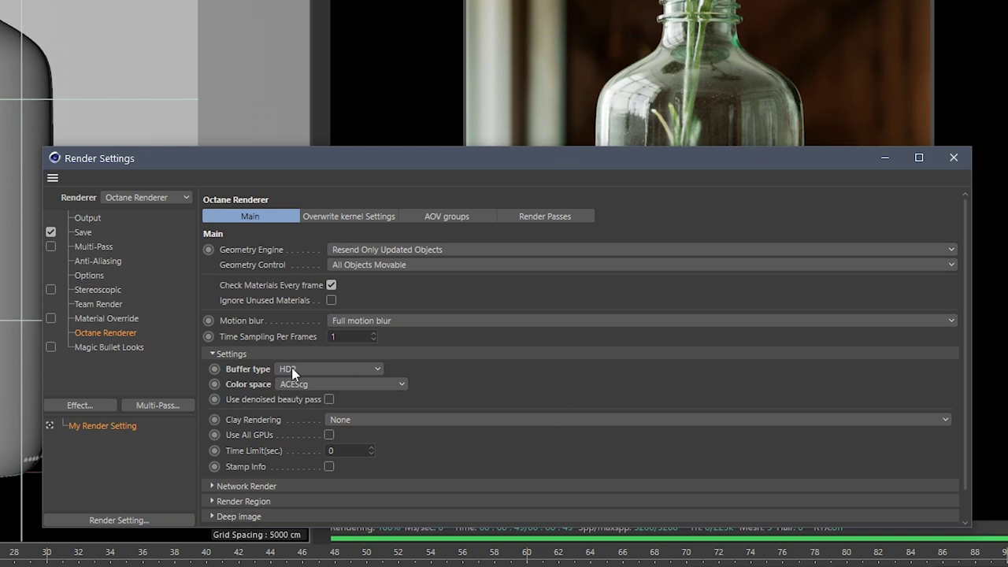
left_click(340, 369)
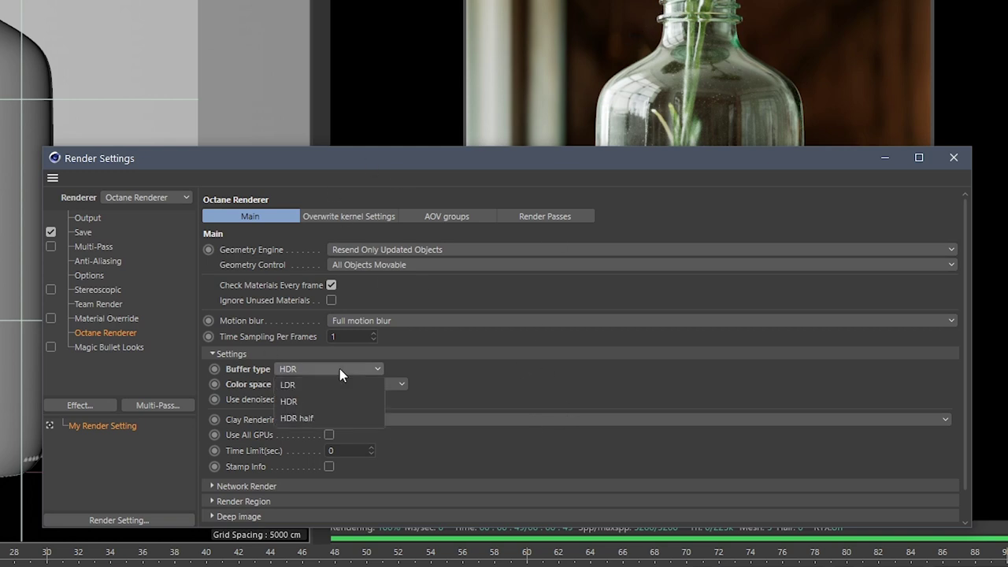
left_click(337, 383)
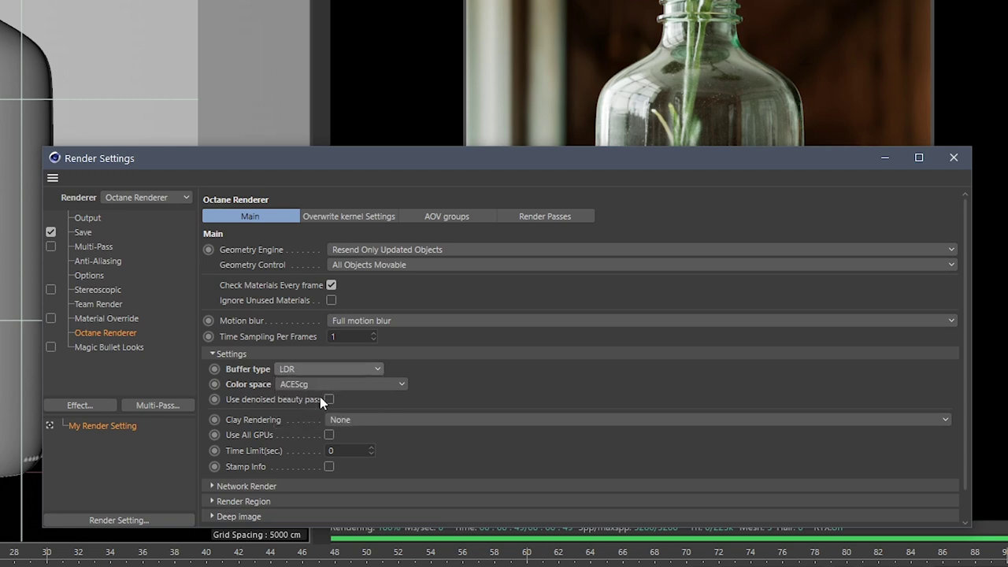
left_click(343, 385)
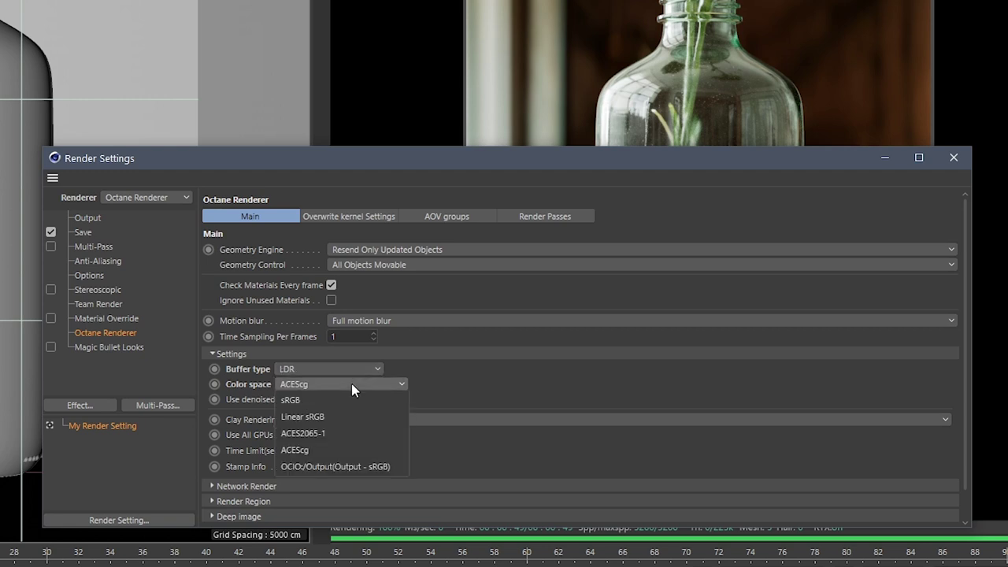
left_click(347, 469)
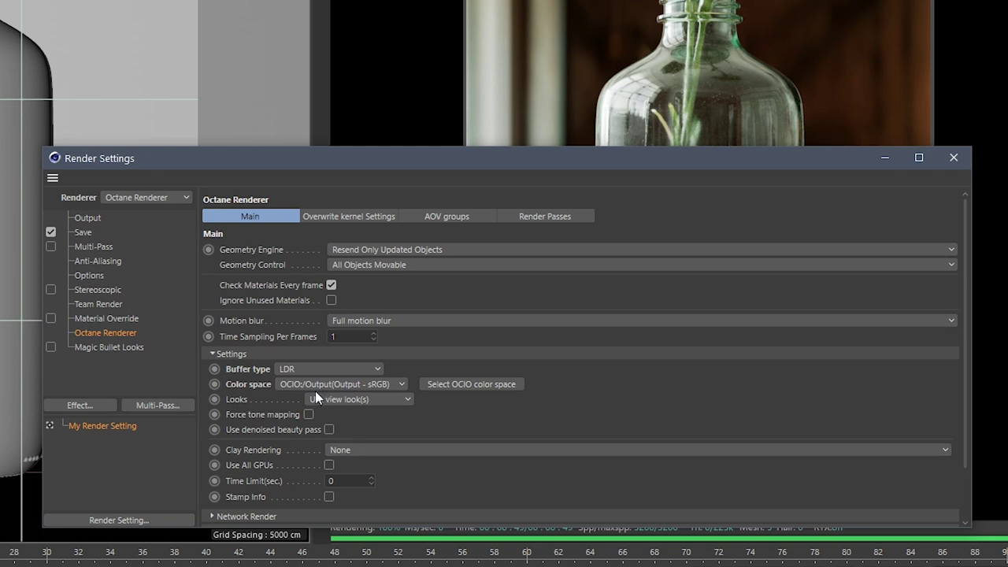
left_click(392, 385)
left_click(502, 357)
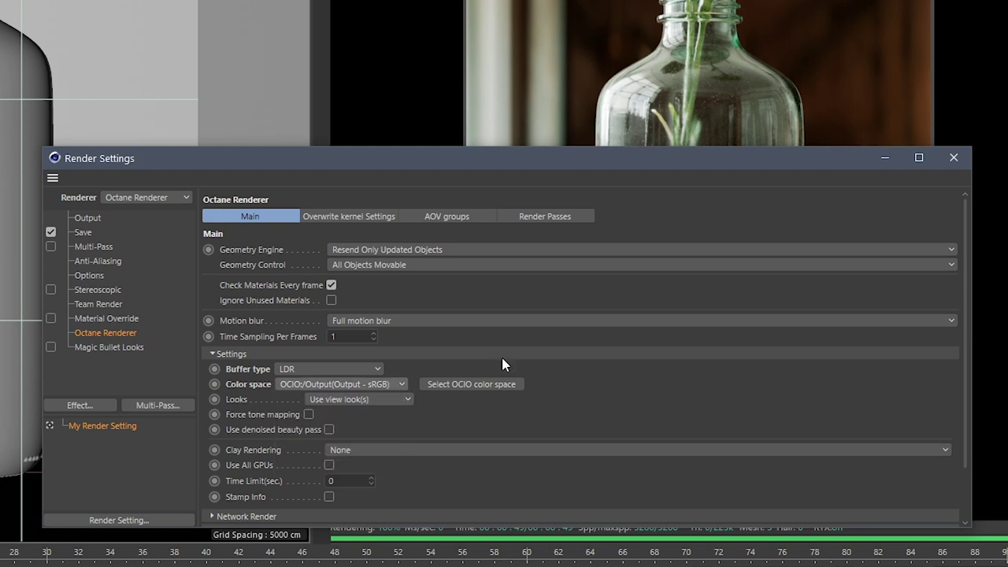
Browse the available OCIO color spaces without changing the selection, and close the render settings.
left_click(498, 385)
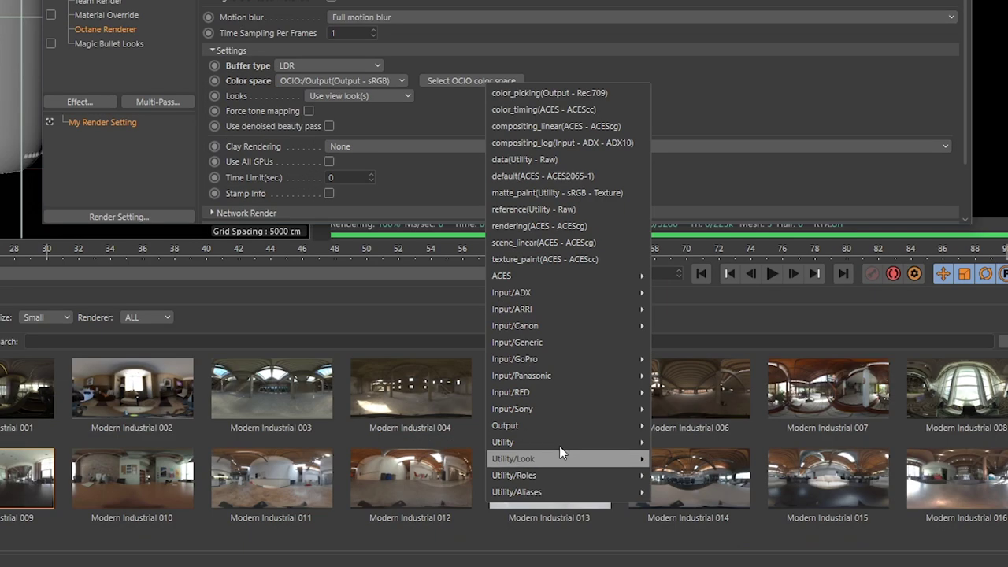
mouse_move(563, 427)
left_click(720, 545)
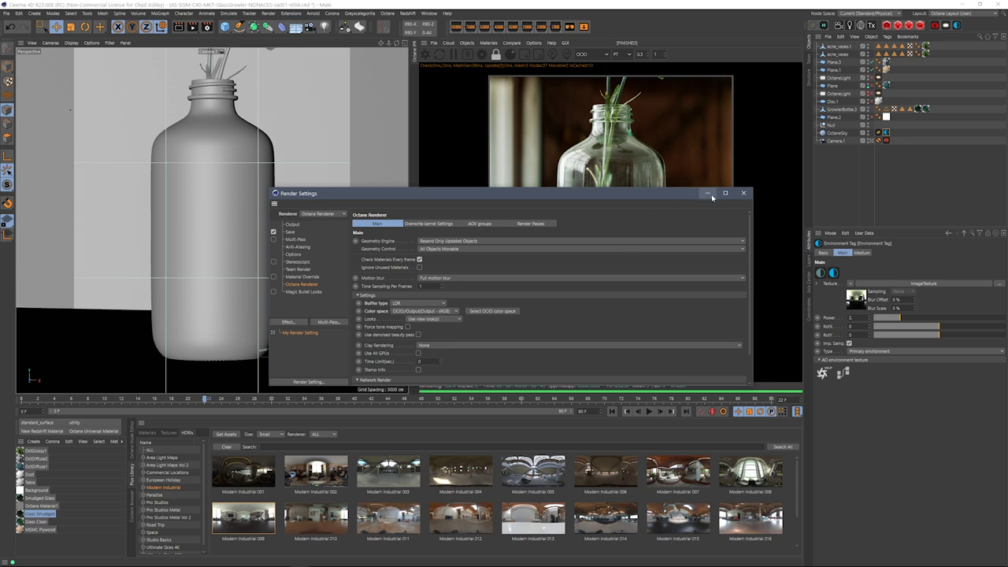
left_click(743, 192)
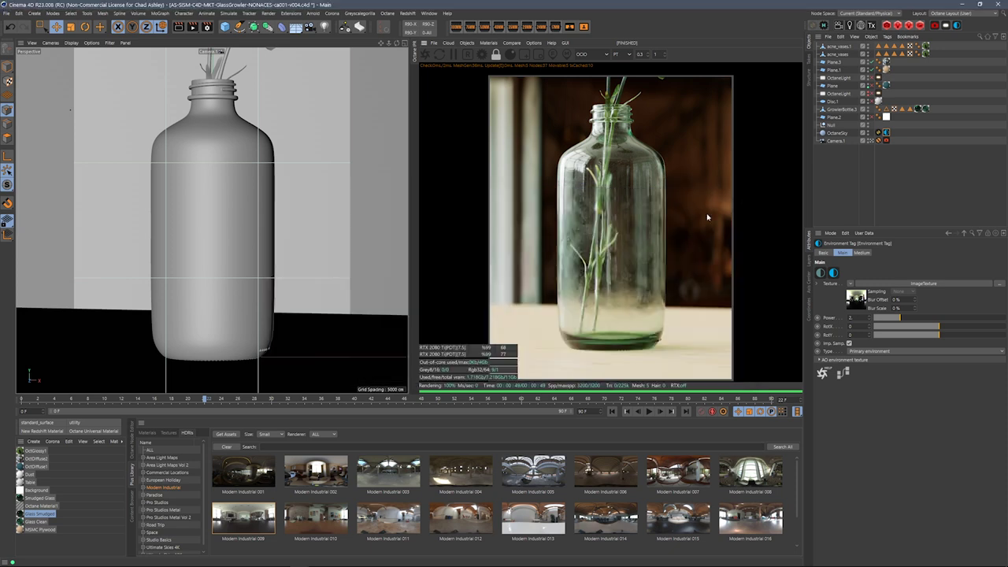
Start a Picture Viewer render, decline overwriting the existing file, view the earlier bottle render fitted to the screen, and close the viewer.
key("shift+r")
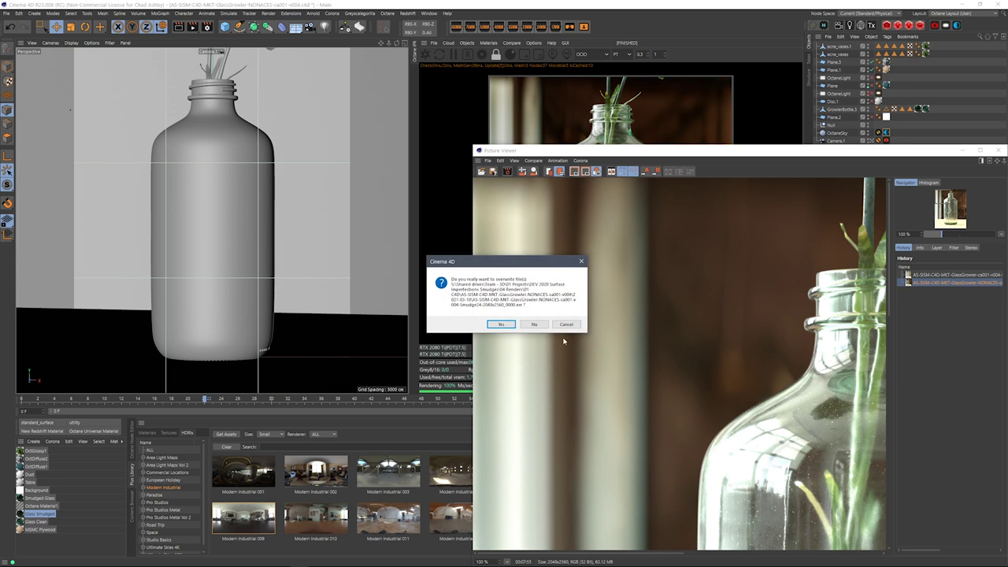
left_click(574, 326)
left_click_drag(552, 150, 256, 80)
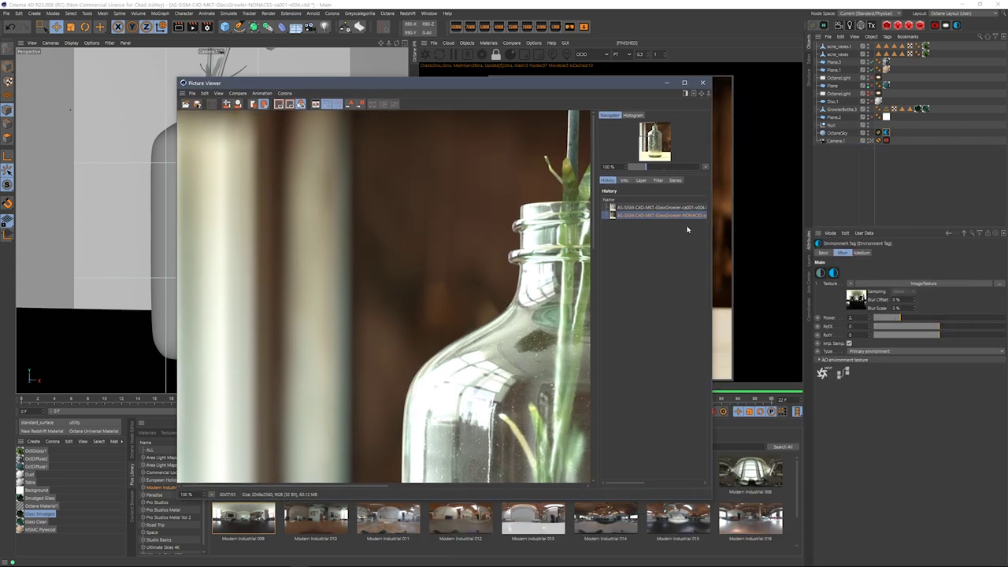
left_click(705, 169)
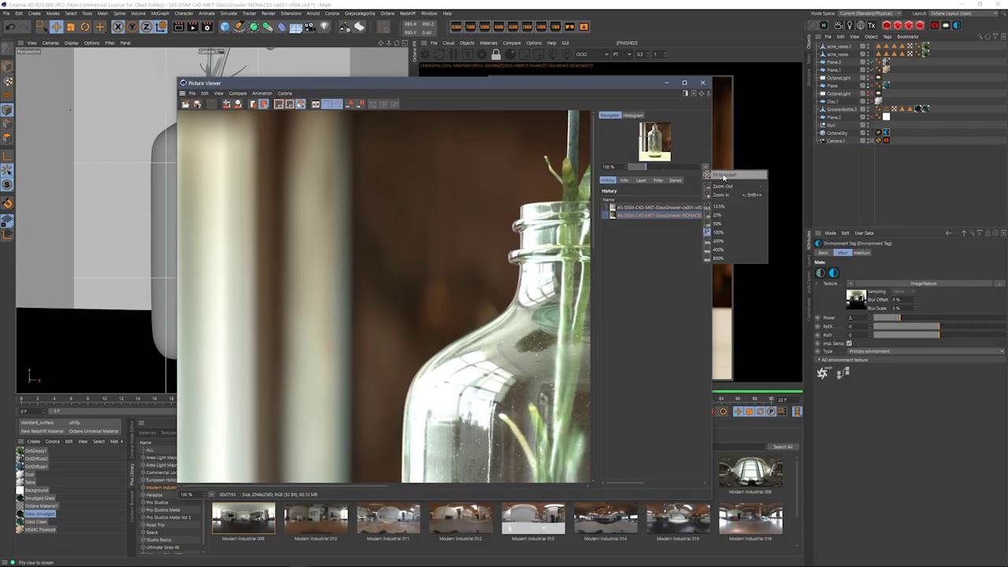
left_click(724, 175)
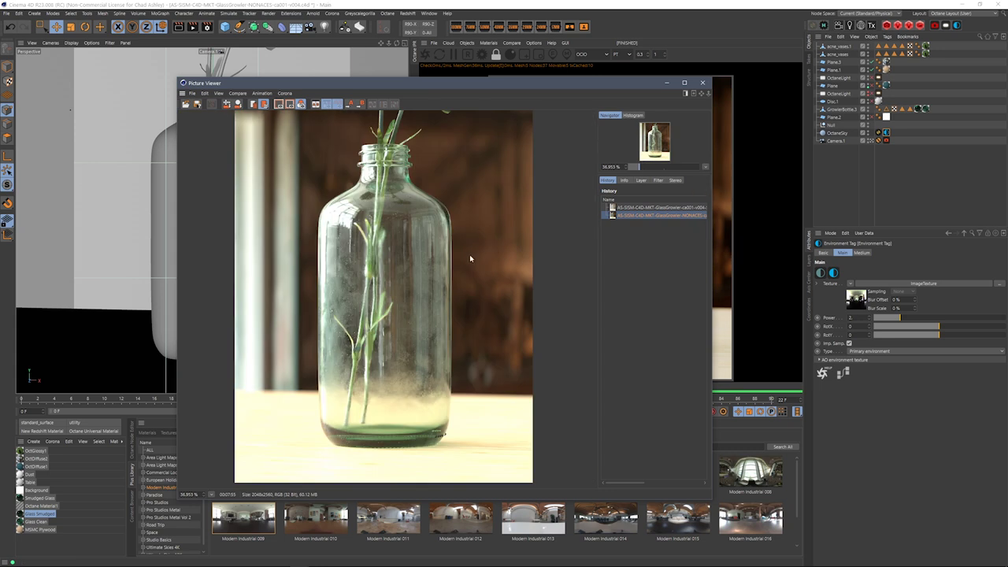
left_click_drag(471, 86, 527, 72)
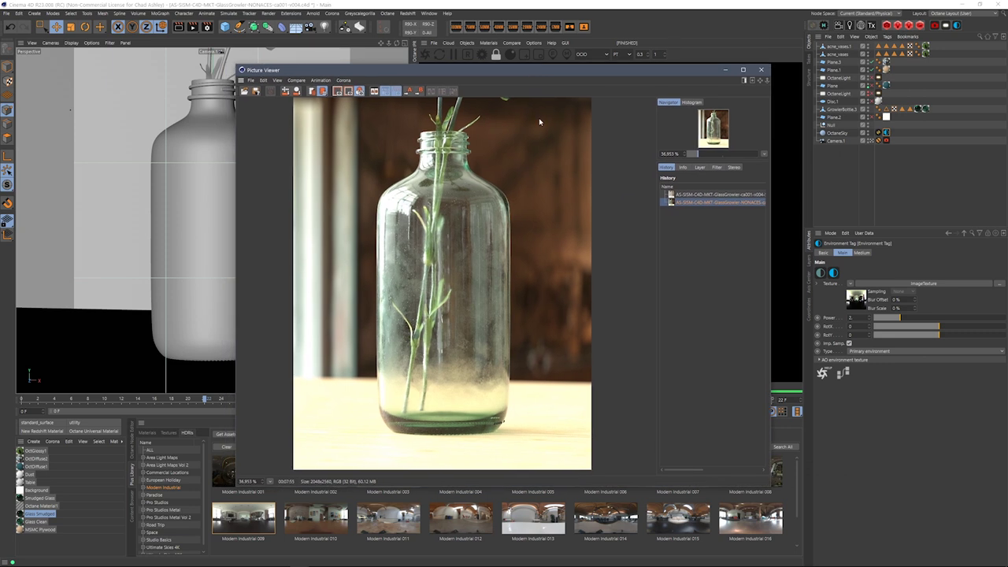
left_click(764, 71)
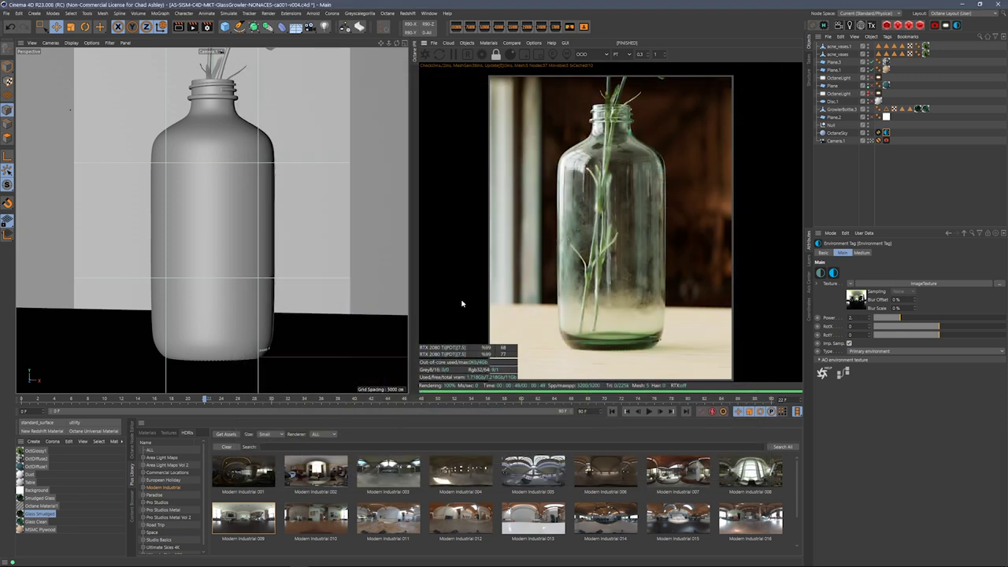